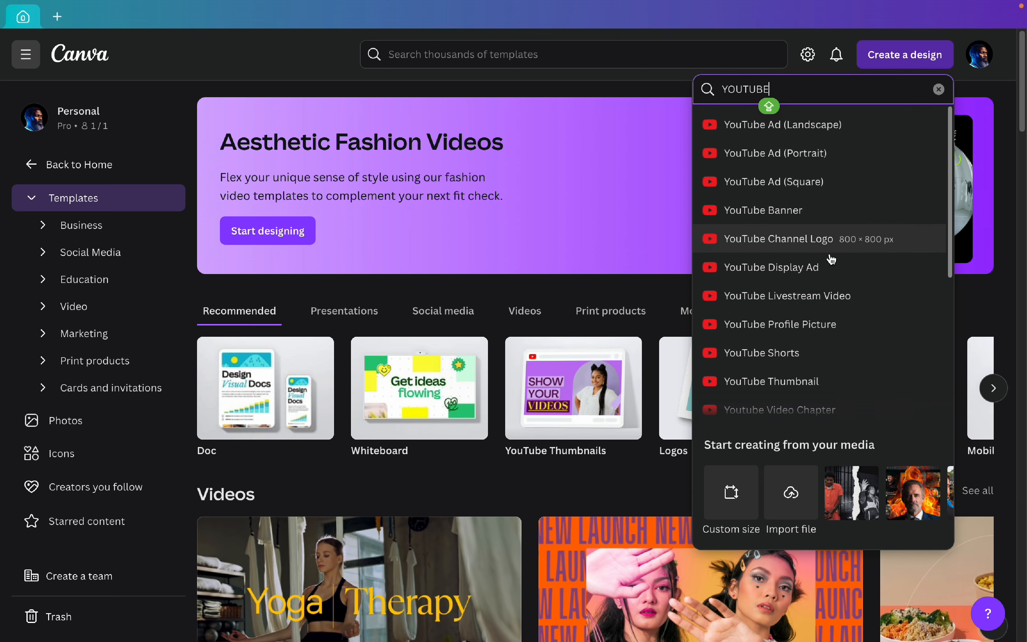
# - Create a YouTube Thumbnail design and place the blue sedan and desert black car photos on separate pages
pyautogui.click(846, 379)
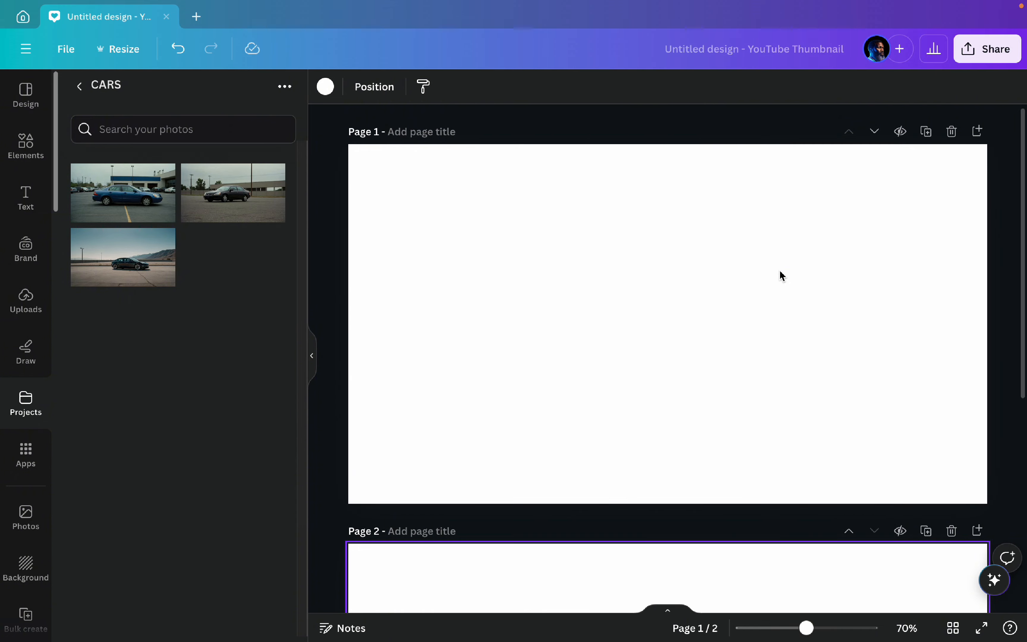
pyautogui.moveTo(123, 193); pyautogui.dragTo(465, 228)
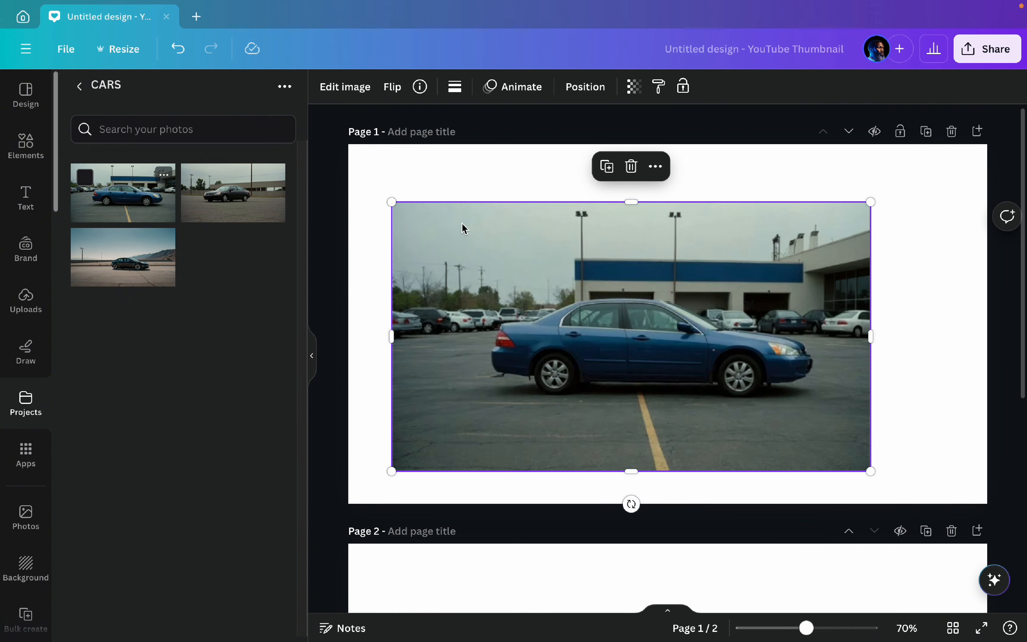
pyautogui.scroll(-5, 595, 306)
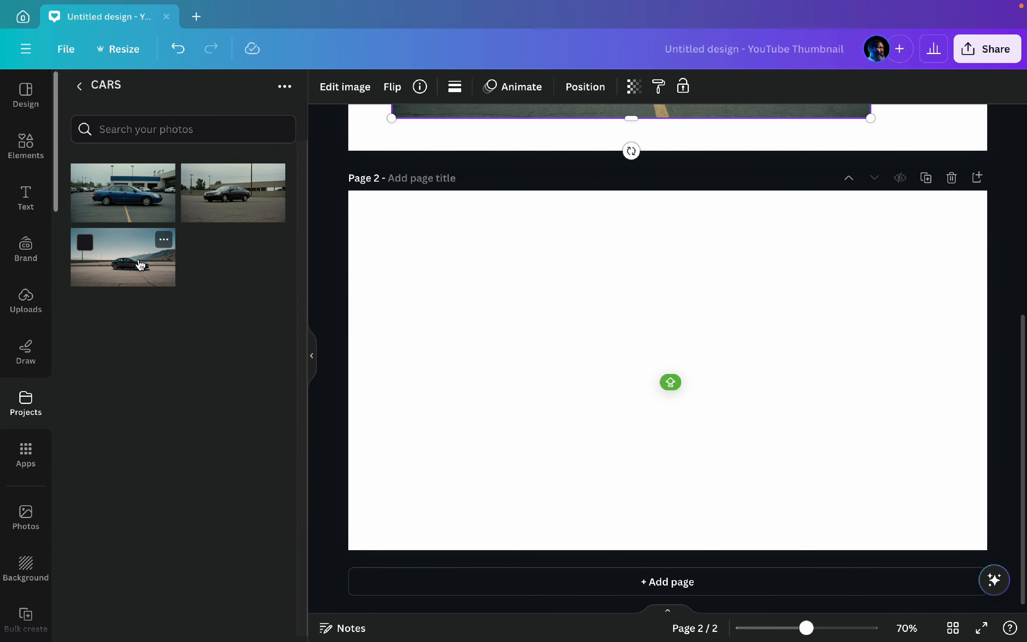
pyautogui.moveTo(140, 263); pyautogui.dragTo(420, 300)
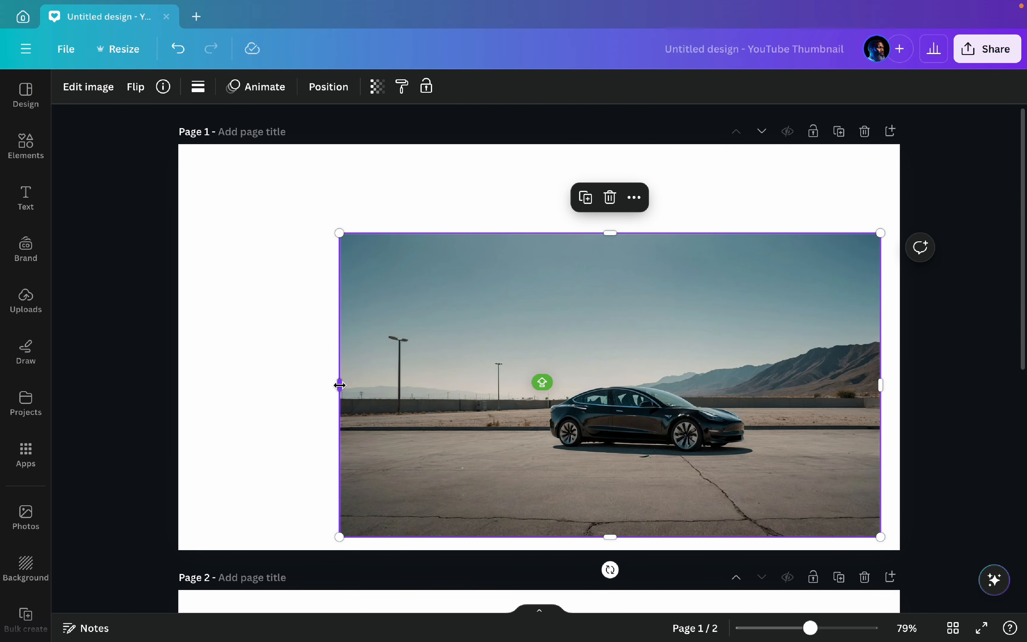
# - Crop the black car photo's side closely around the car and flip the photo horizontally
pyautogui.moveTo(340, 385); pyautogui.dragTo(525, 386)
pyautogui.click(136, 87)
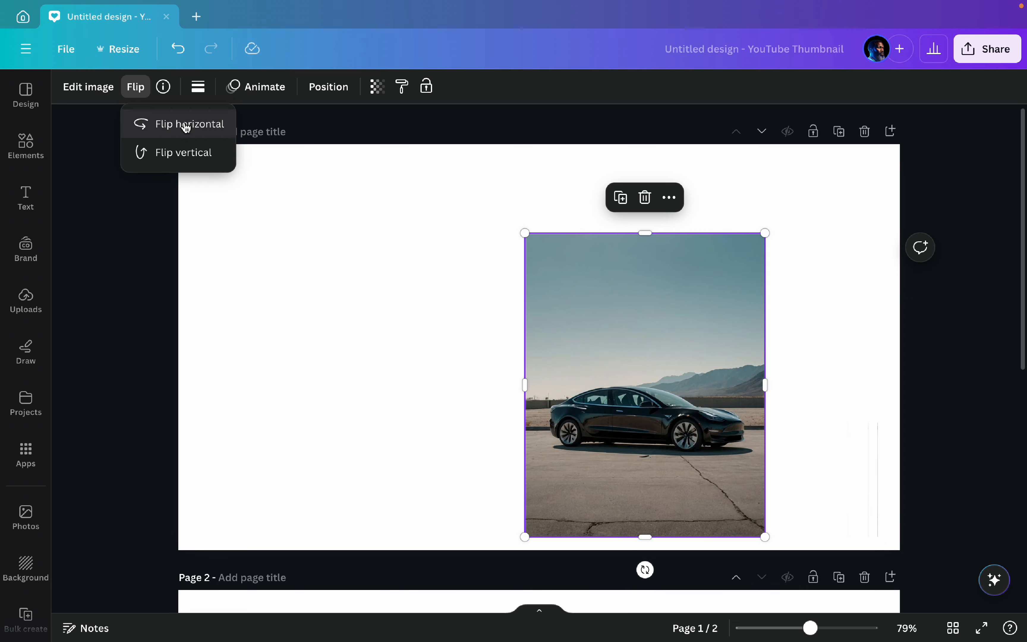
pyautogui.click(187, 127)
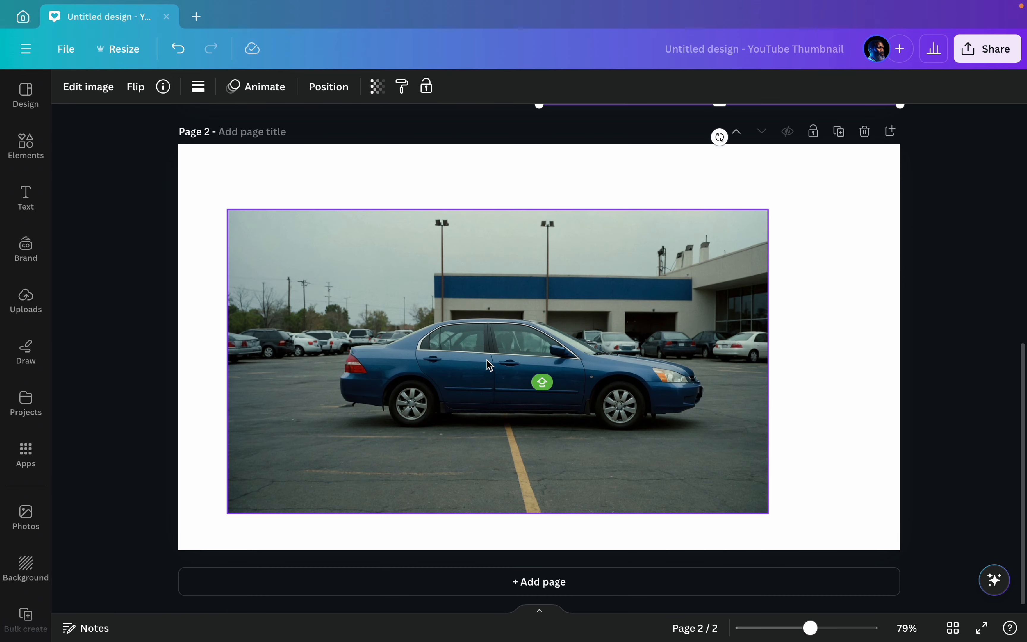
# - Move the blue sedan photo from page 2 onto page 1, beside the black car photo
pyautogui.scroll(5, 487, 359)
pyautogui.moveTo(502, 522); pyautogui.dragTo(458, 101)
pyautogui.scroll(5, 537, 332)
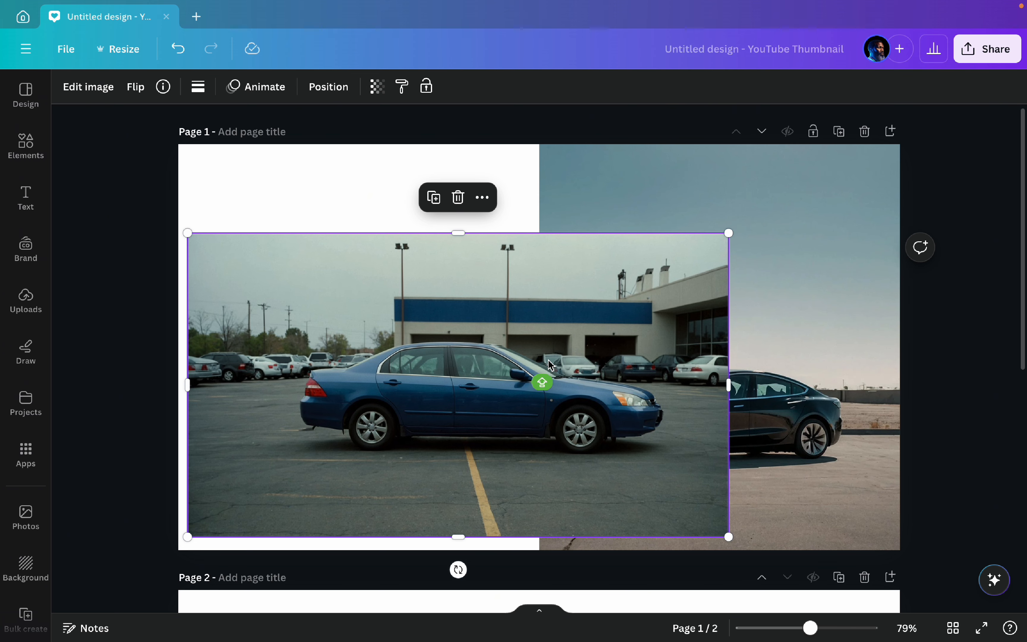
# - Open the blue sedan photo in Magic Eraser and set the brush size to 6
pyautogui.click(100, 94)
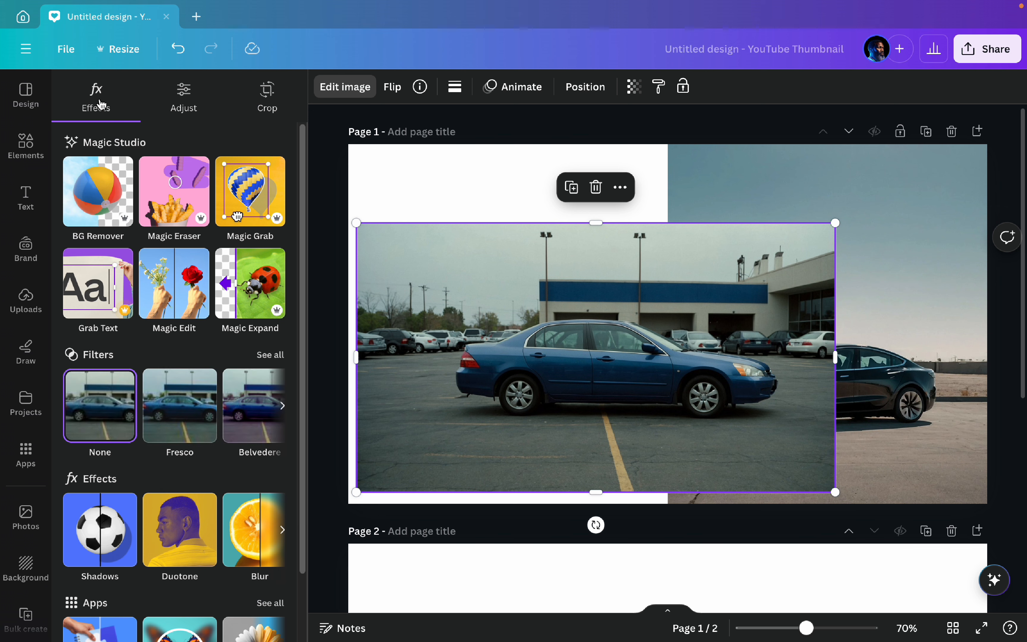
pyautogui.click(169, 207)
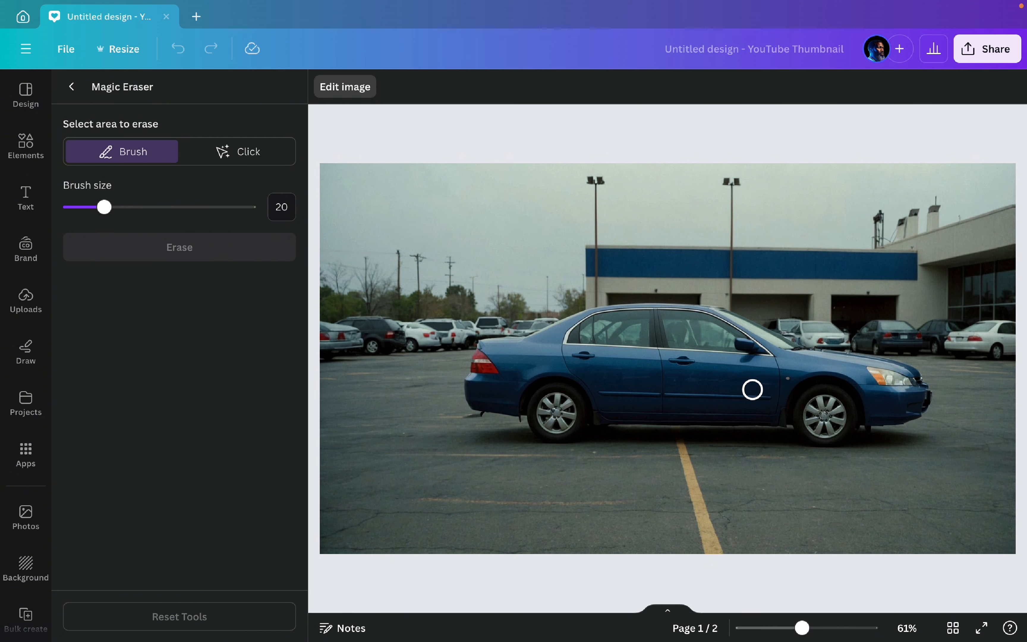
pyautogui.click(282, 207)
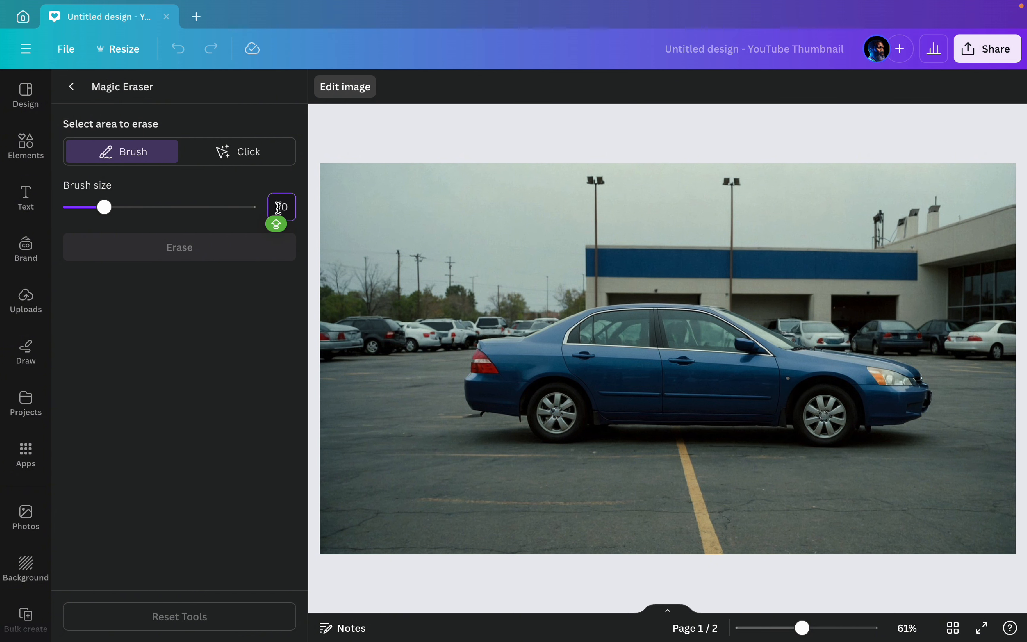
pyautogui.doubleClick(281, 207)
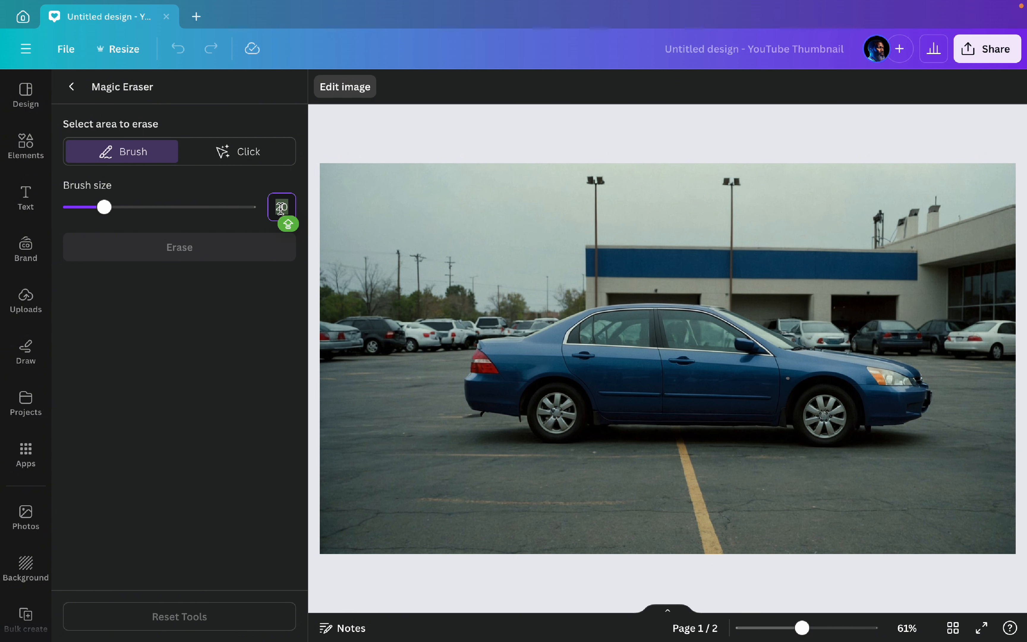
pyautogui.write('3')
pyautogui.press('Return')
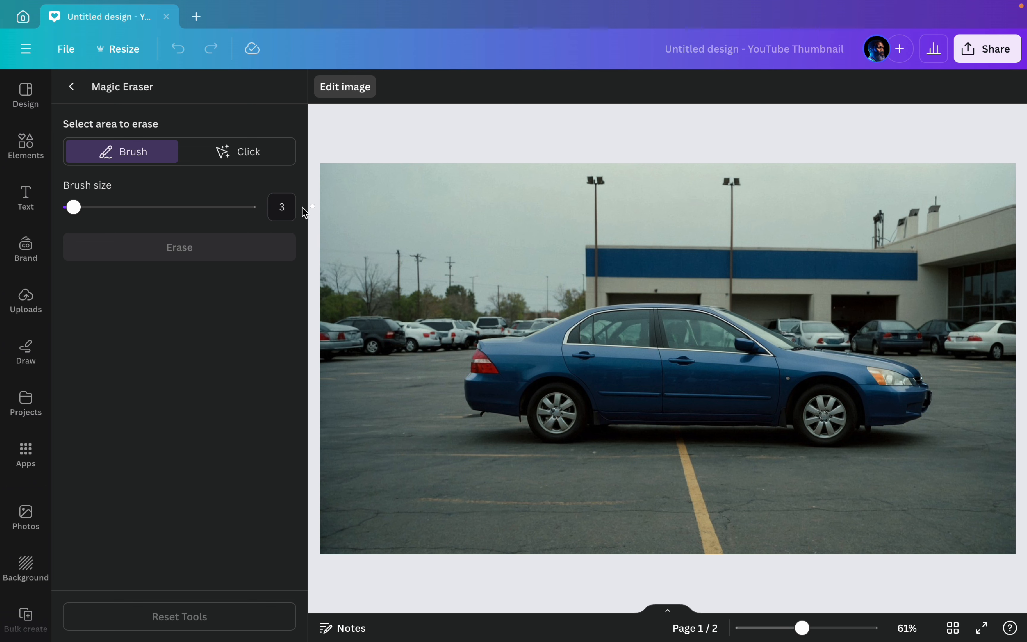
pyautogui.click(281, 207)
pyautogui.press('Right')
pyautogui.press('shift')
pyautogui.write('6')
pyautogui.press('Return')
# - Erase the small round spot on the blue sedan's front fender with Magic Eraser
pyautogui.scroll(10, 789, 386)
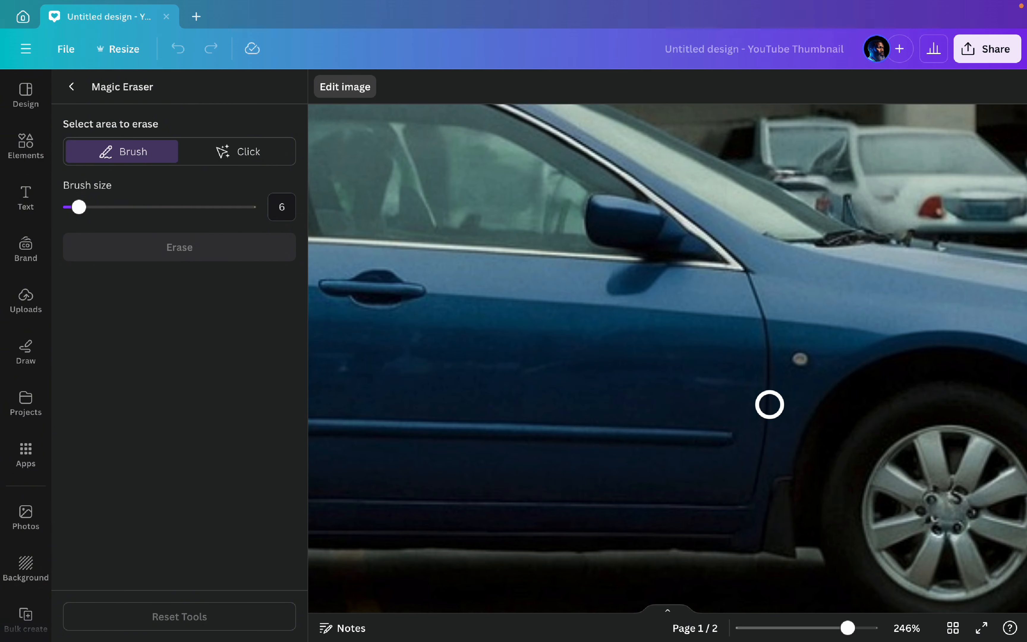
pyautogui.scroll(1, 769, 404)
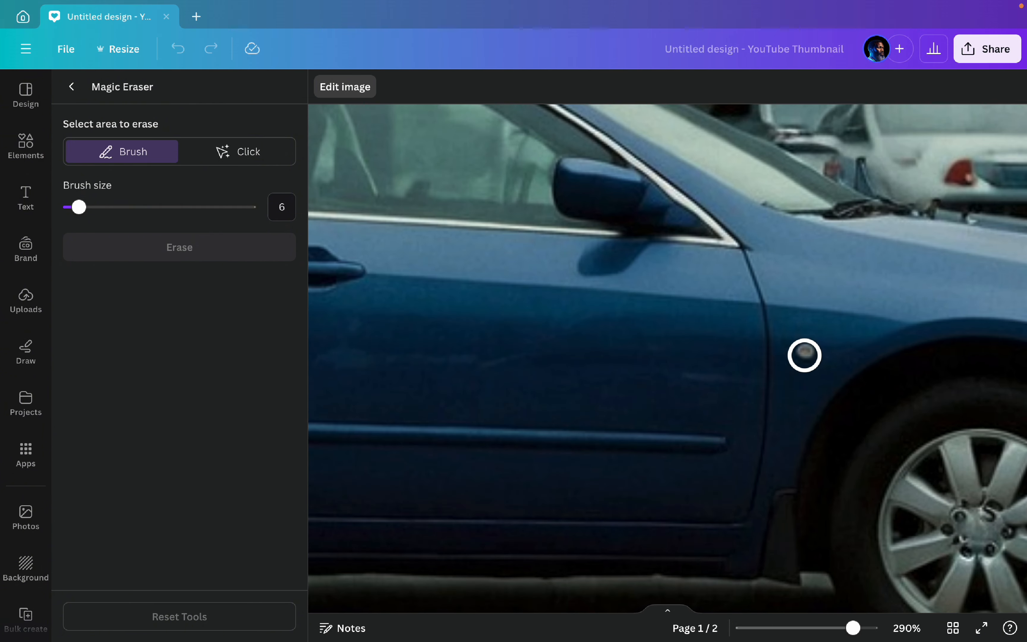
pyautogui.click(805, 355)
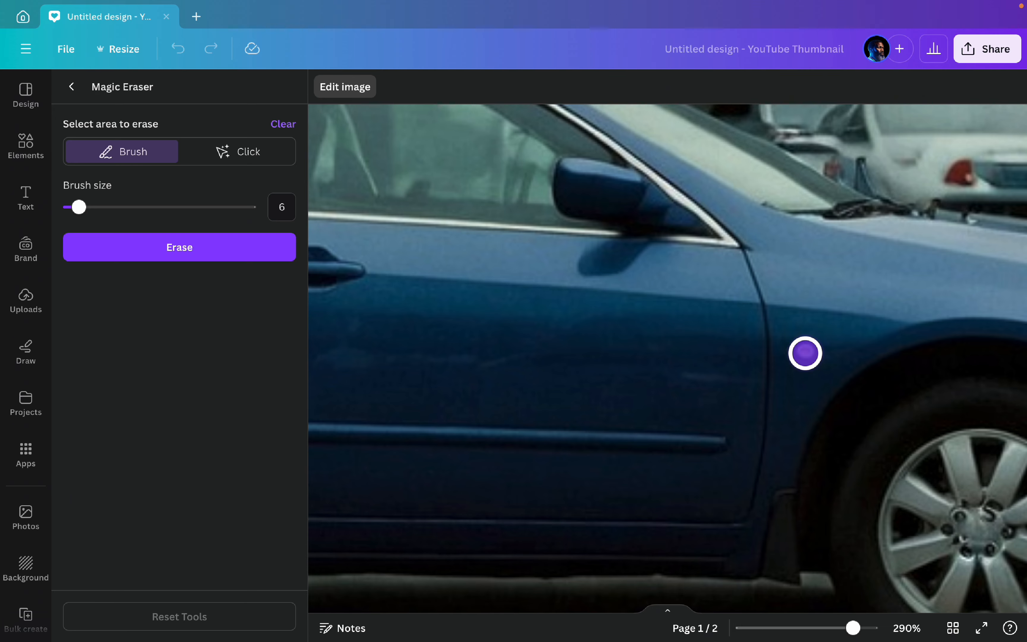
pyautogui.click(220, 251)
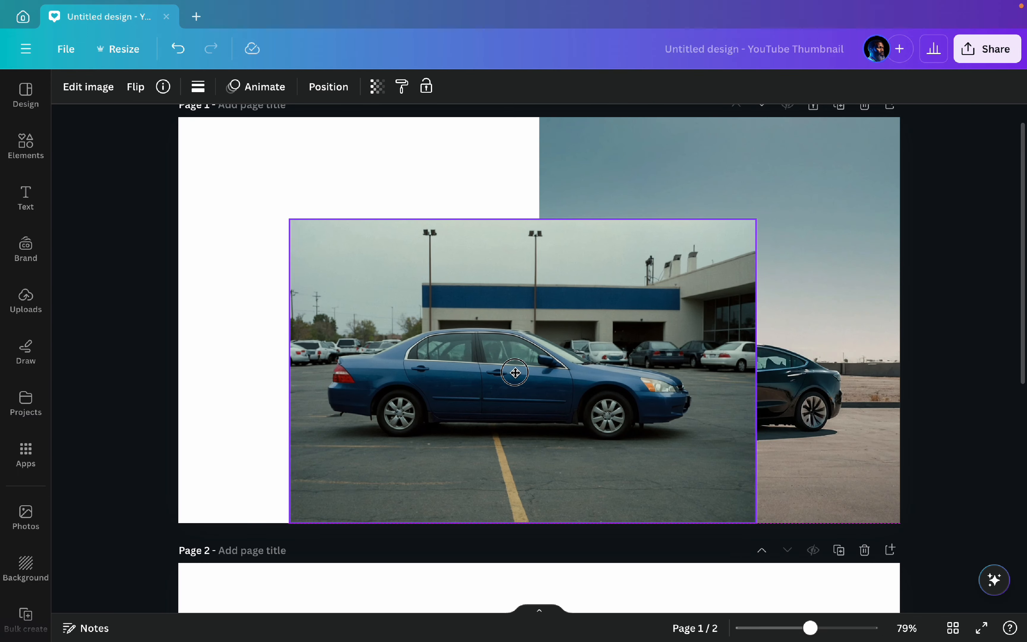
# - Scale and move the blue sedan photo so it fills the lower left half of the page beside the black car
pyautogui.moveTo(514, 369)
pyautogui.mouseDown()
pyautogui.moveTo(530, 369)
pyautogui.moveTo(431, 373)
pyautogui.moveTo(406, 384)
pyautogui.mouseUp()
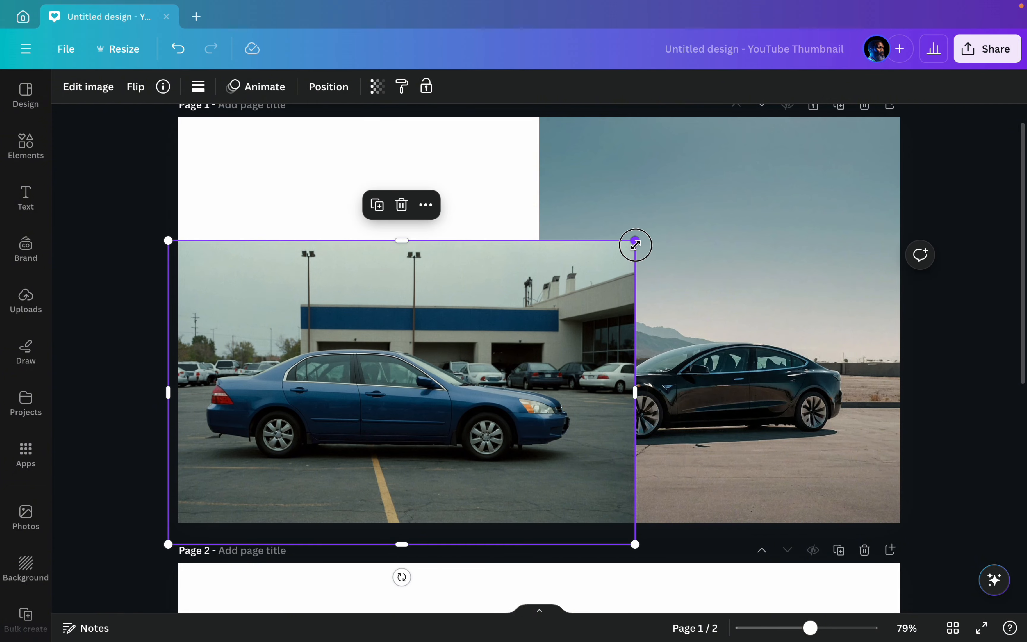
pyautogui.moveTo(636, 240); pyautogui.dragTo(540, 303)
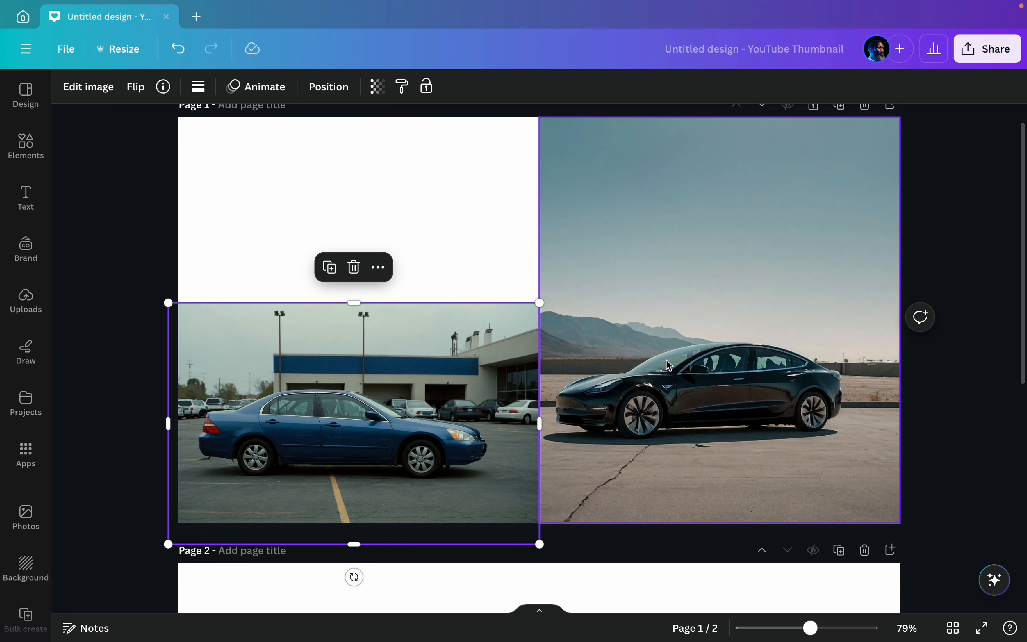
pyautogui.moveTo(540, 305); pyautogui.dragTo(599, 247)
pyautogui.moveTo(486, 395)
pyautogui.mouseDown()
pyautogui.moveTo(435, 377)
pyautogui.moveTo(439, 408)
pyautogui.moveTo(467, 399)
pyautogui.mouseUp()
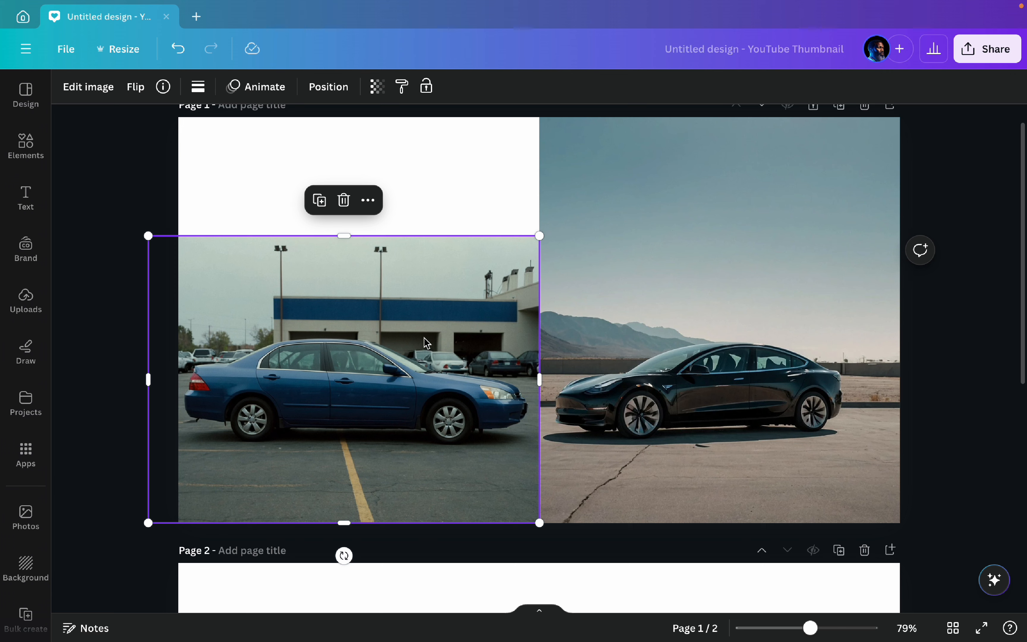
# - Extend the blue sedan photo up to the page's top edge with freeform Magic Expand and keep the third result
pyautogui.scroll(1, 260, 290)
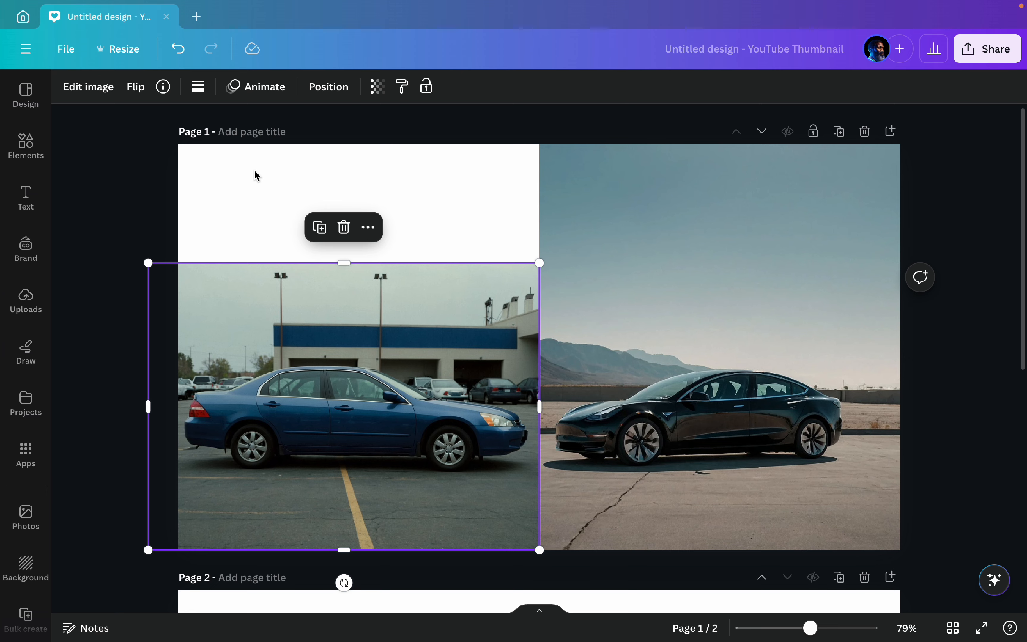
pyautogui.click(116, 89)
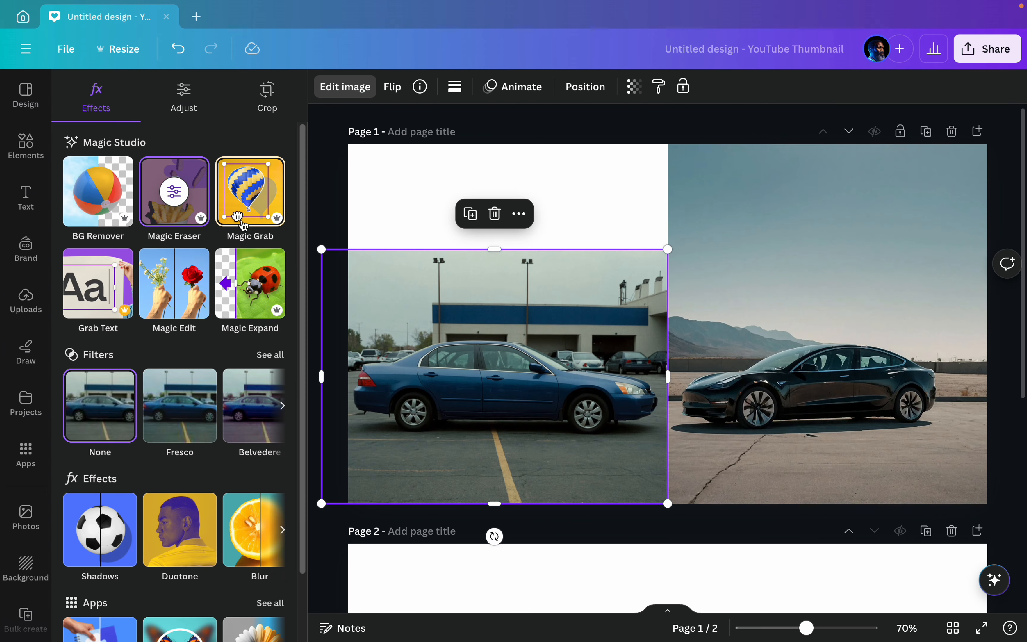
pyautogui.click(264, 275)
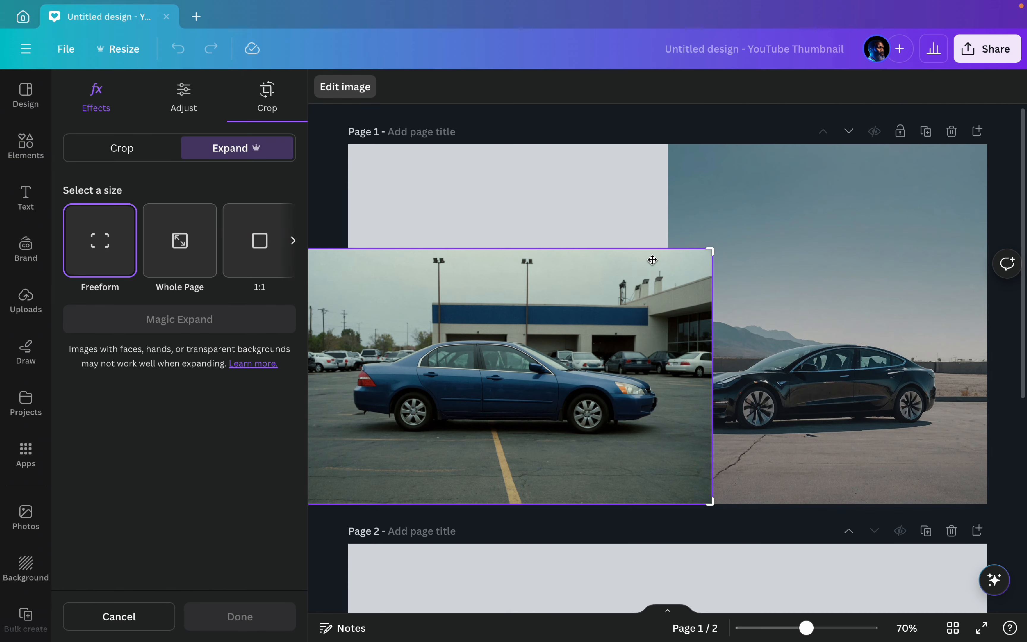
pyautogui.moveTo(713, 256); pyautogui.dragTo(733, 146)
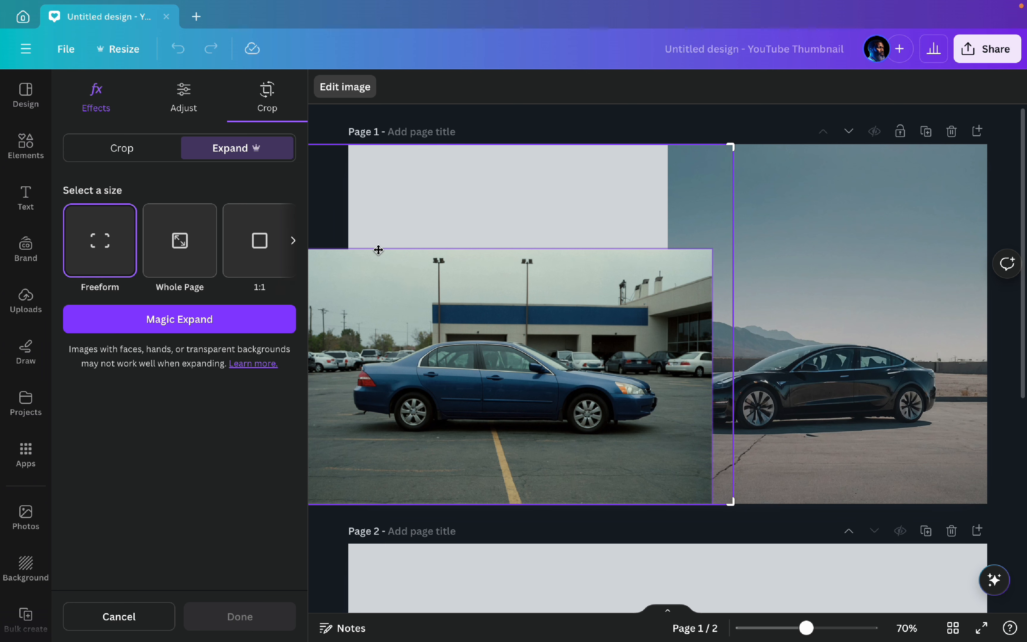
pyautogui.click(156, 319)
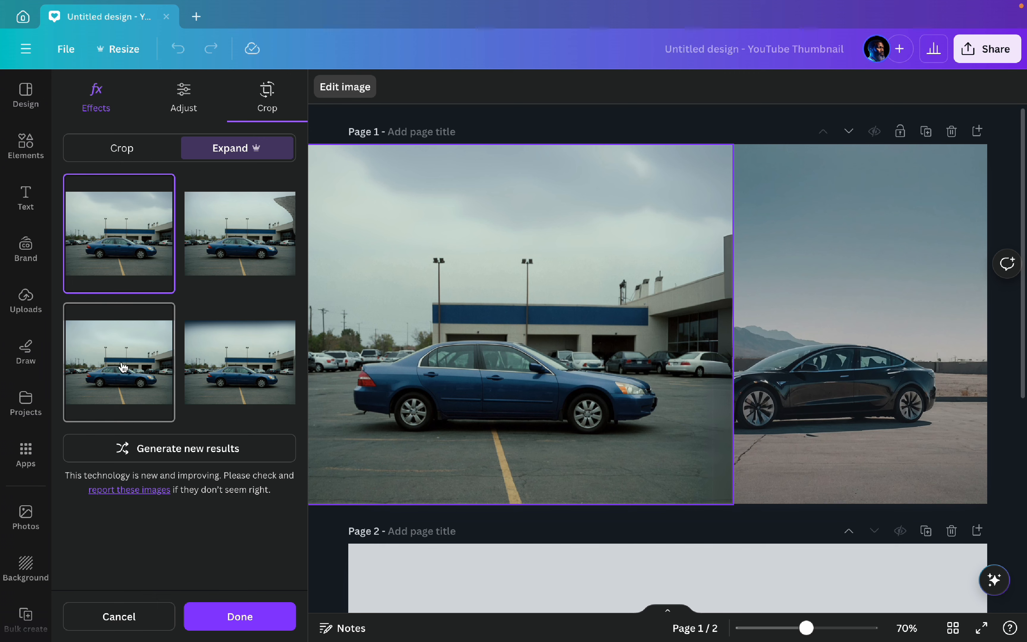
pyautogui.click(127, 355)
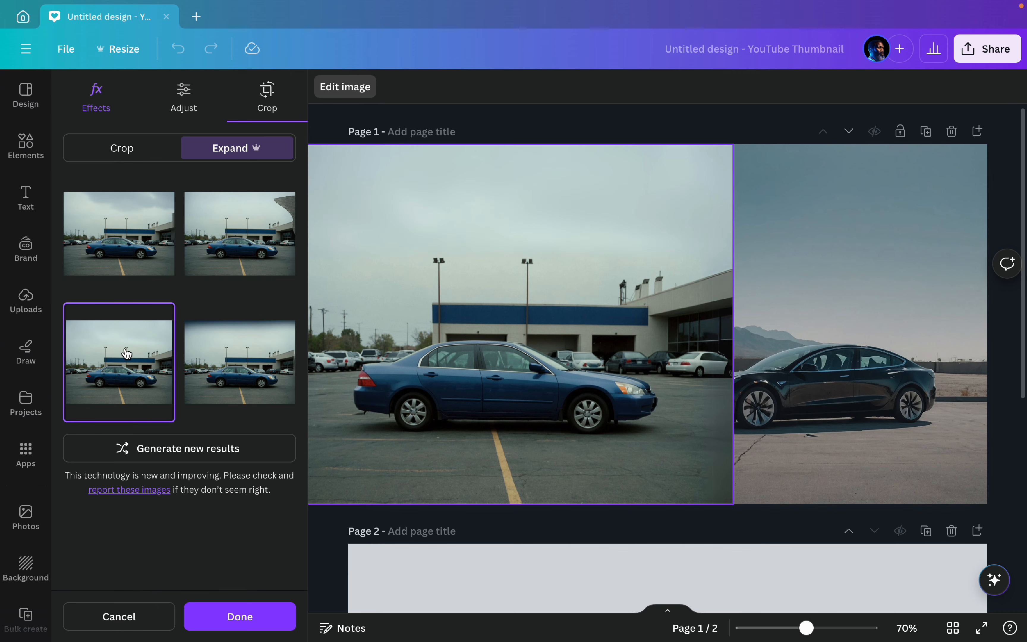
pyautogui.click(233, 614)
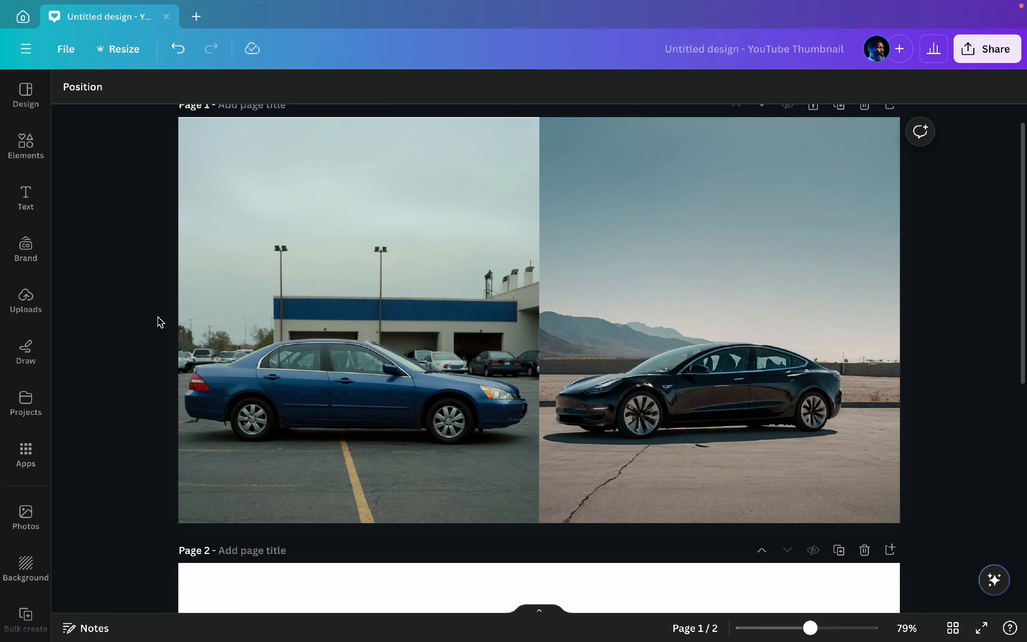
# - Add the diagonal torn-paper strip and rotate it upright over the seam between the two car photos
pyautogui.click(25, 156)
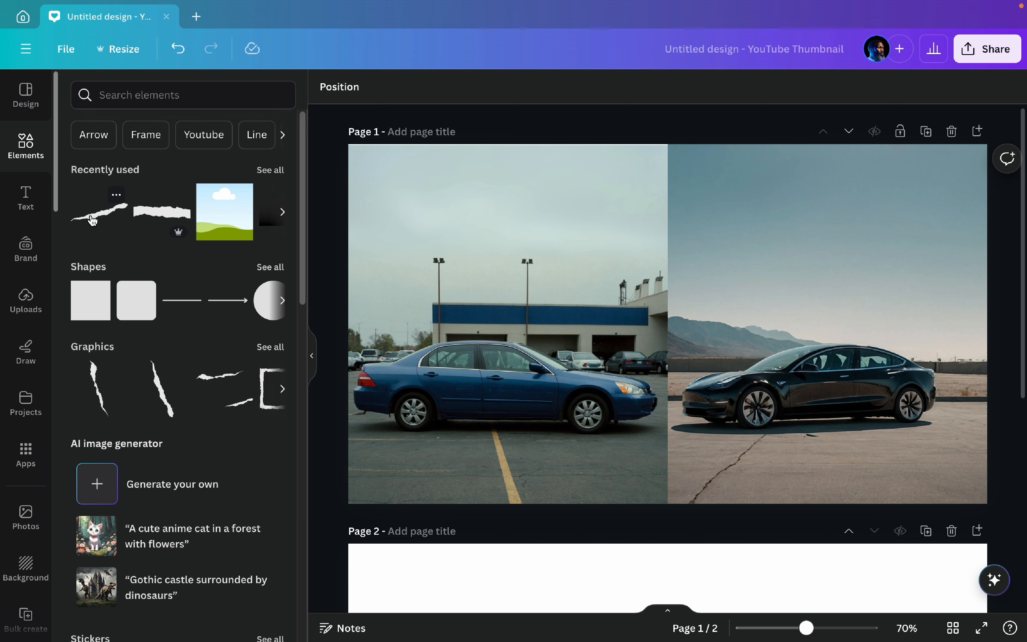
pyautogui.click(92, 220)
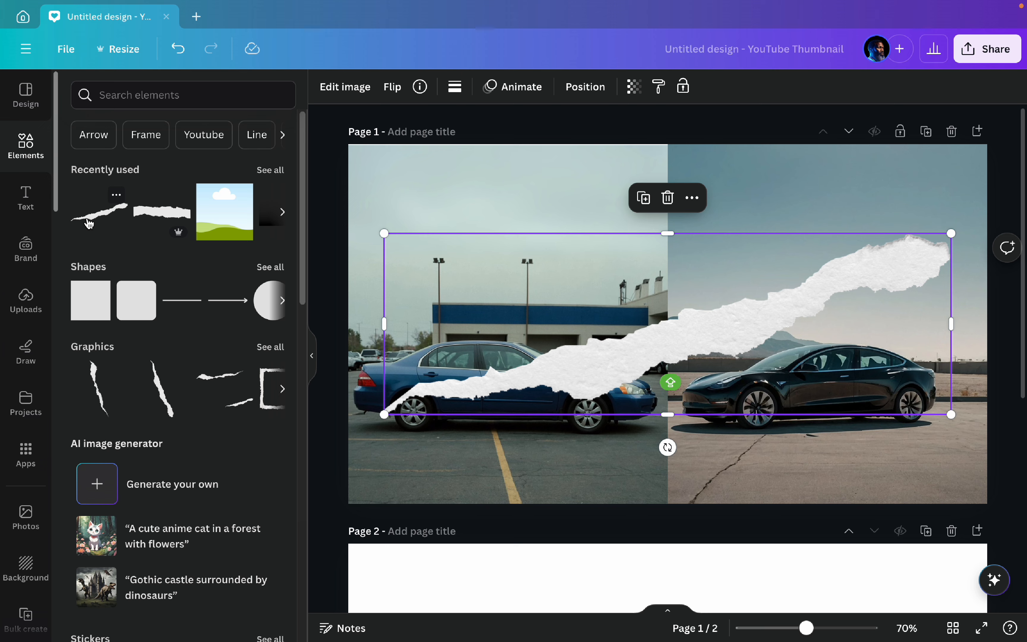
pyautogui.click(317, 366)
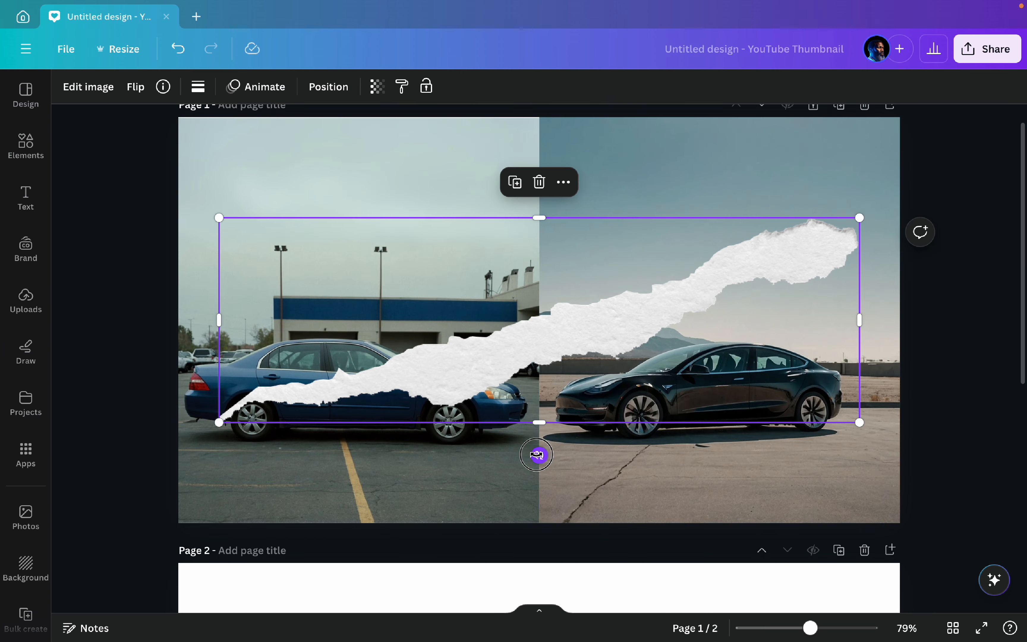
pyautogui.moveTo(539, 455); pyautogui.dragTo(532, 239)
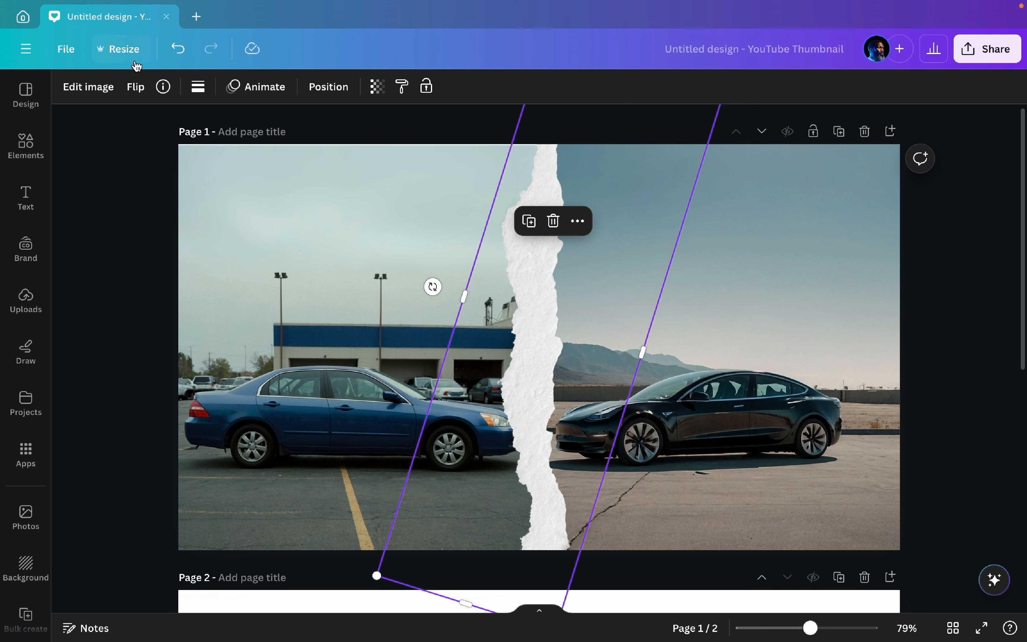
pyautogui.click(131, 88)
pyautogui.click(144, 118)
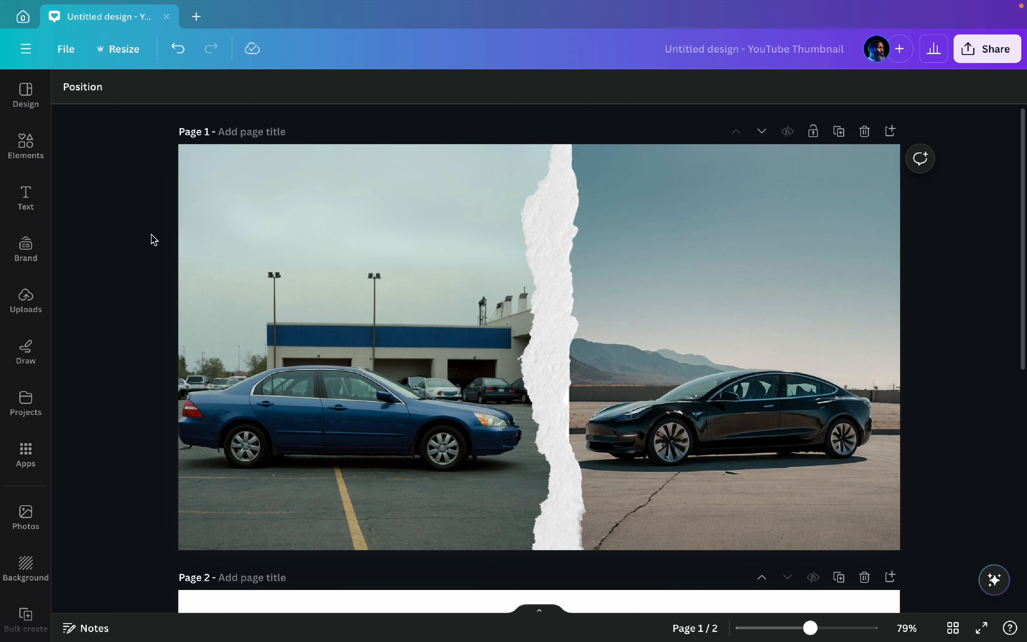
# - Apply a Drop shadow to the torn-paper strip with its angle set to 23
pyautogui.click(558, 271)
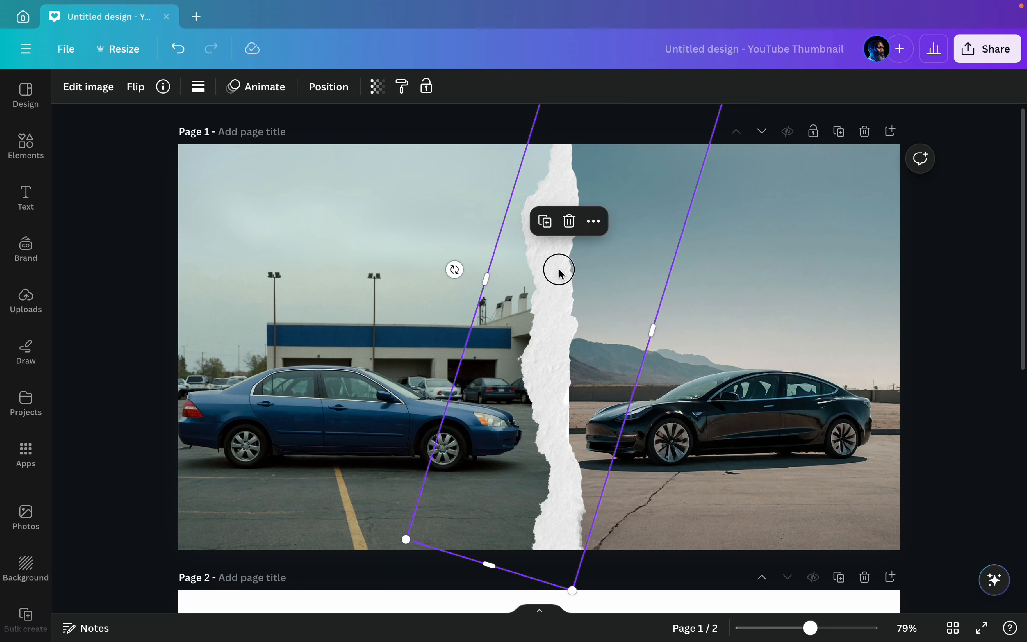
pyautogui.click(101, 87)
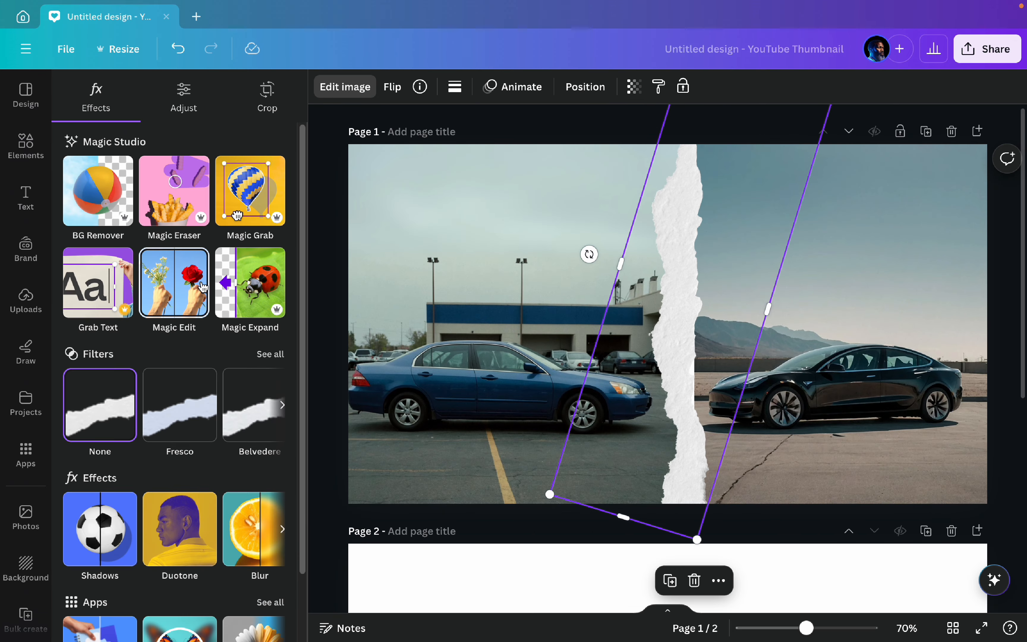
pyautogui.scroll(-2, 204, 283)
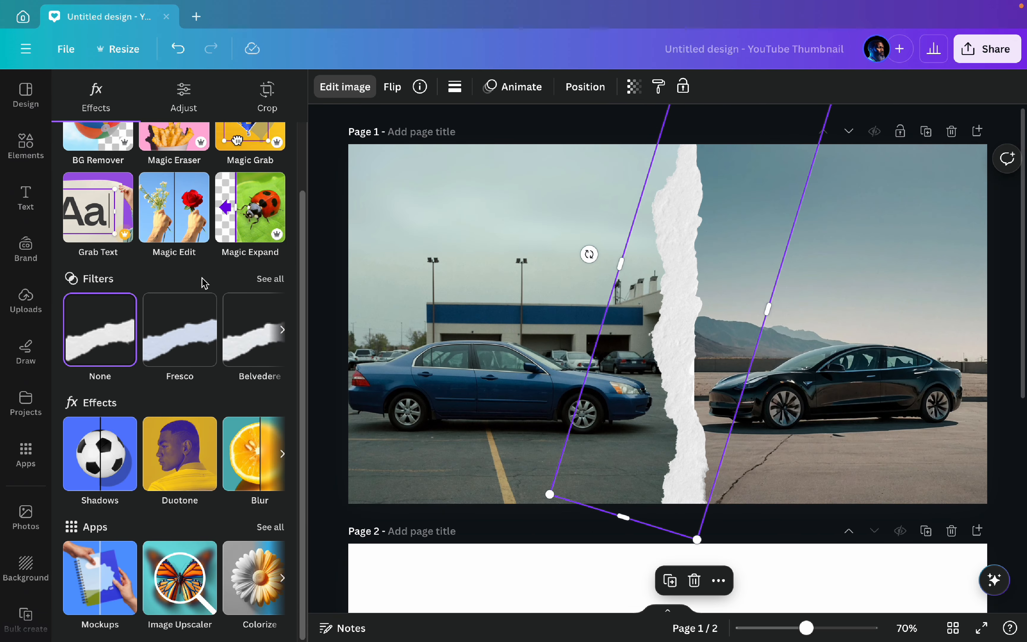
pyautogui.click(112, 425)
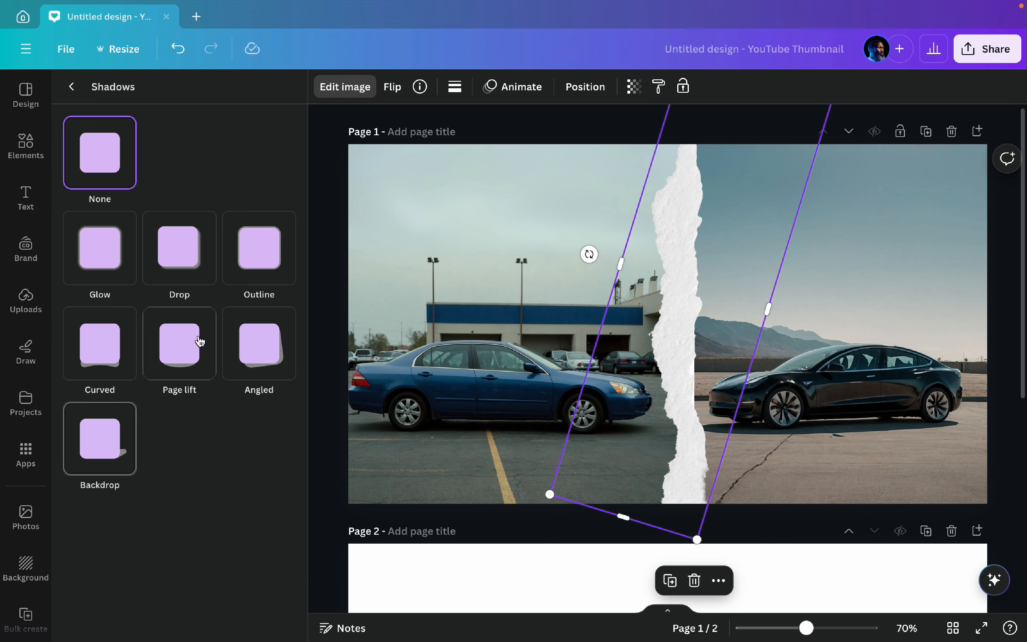
pyautogui.click(195, 263)
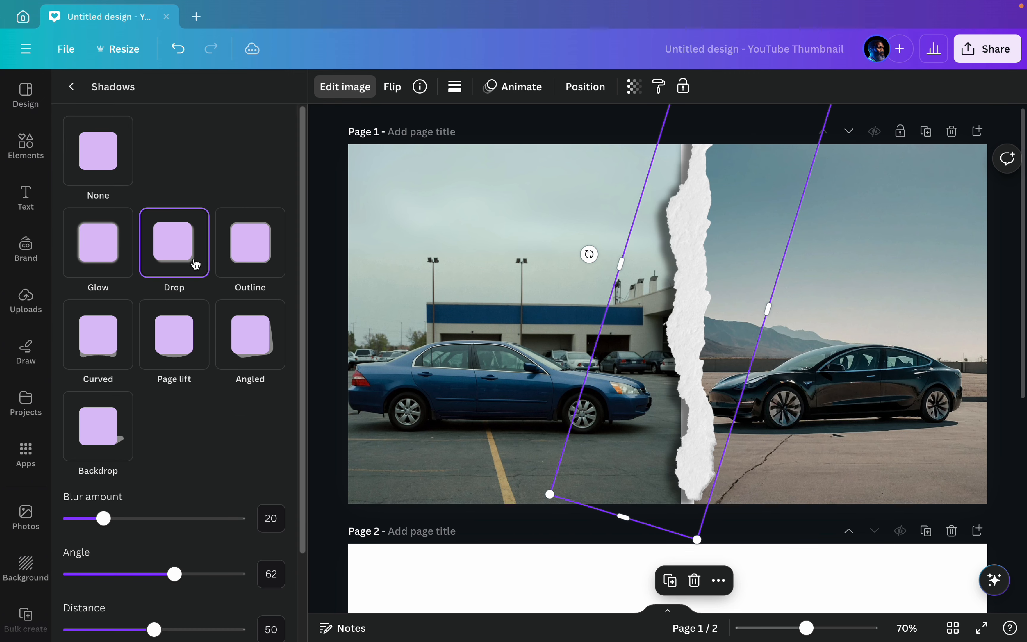
pyautogui.scroll(-2, 191, 272)
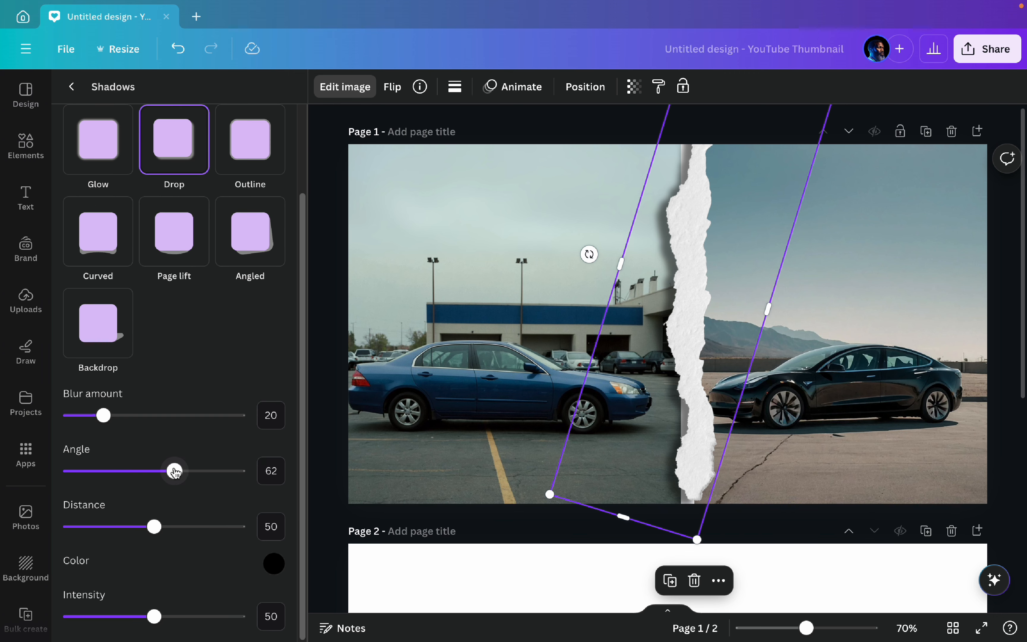
pyautogui.moveTo(174, 471); pyautogui.dragTo(110, 463)
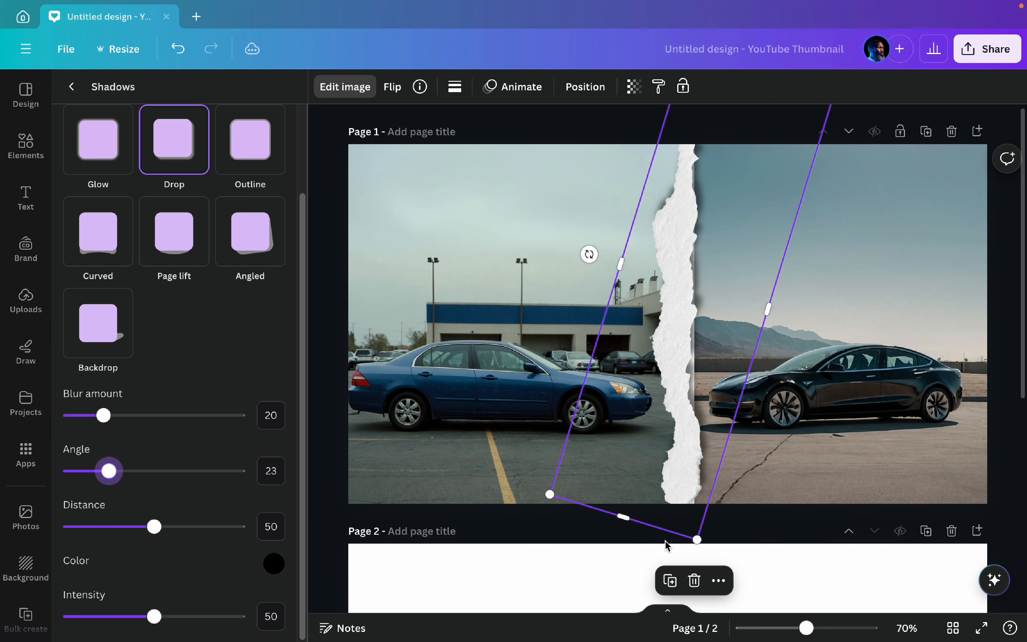
# - Slightly enlarge the torn-paper strip and fine-tune its rotation so it covers the seam between the photos
pyautogui.moveTo(700, 539); pyautogui.dragTo(703, 548)
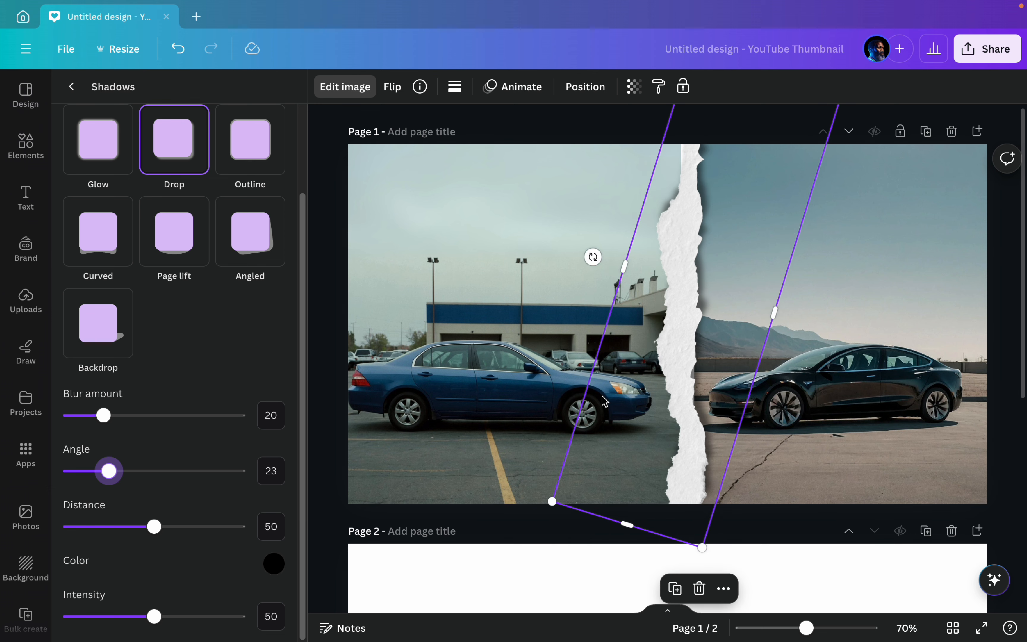
pyautogui.moveTo(593, 256); pyautogui.dragTo(591, 264)
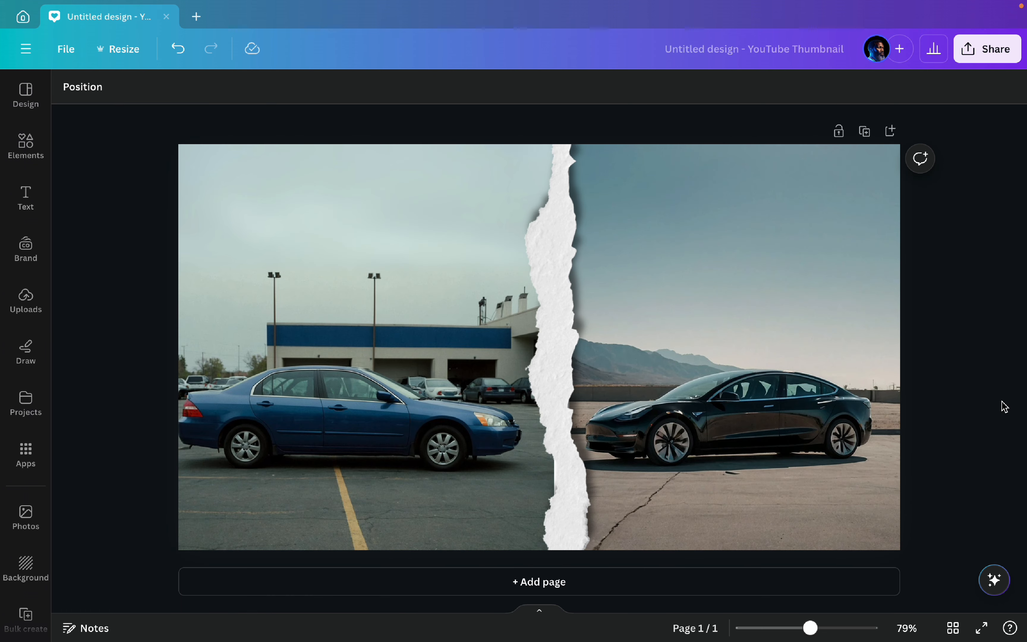